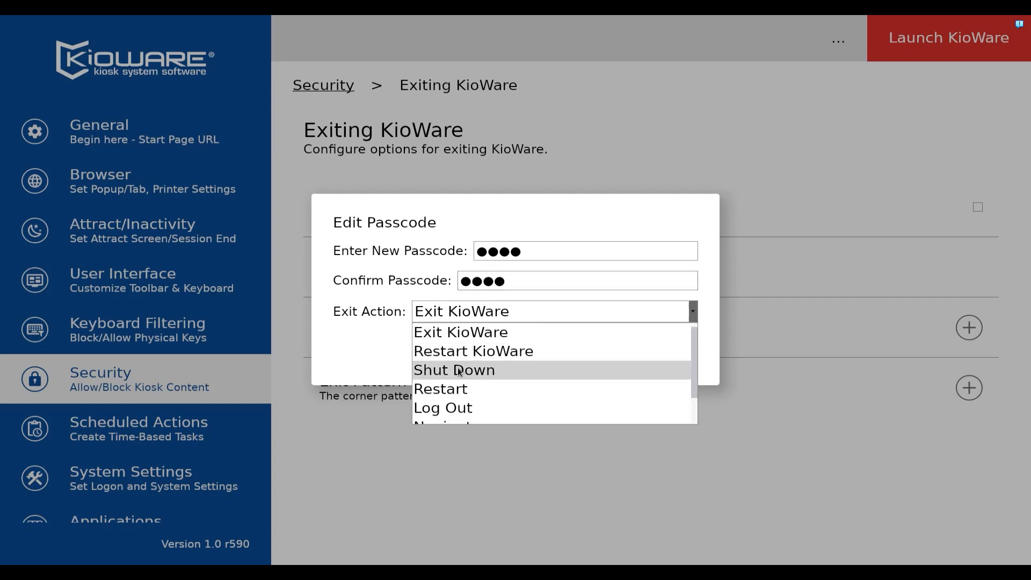
# Step: Set the exit action of the new passcode to Shut Down and save the passcode entry
pyautogui.click(439, 370)
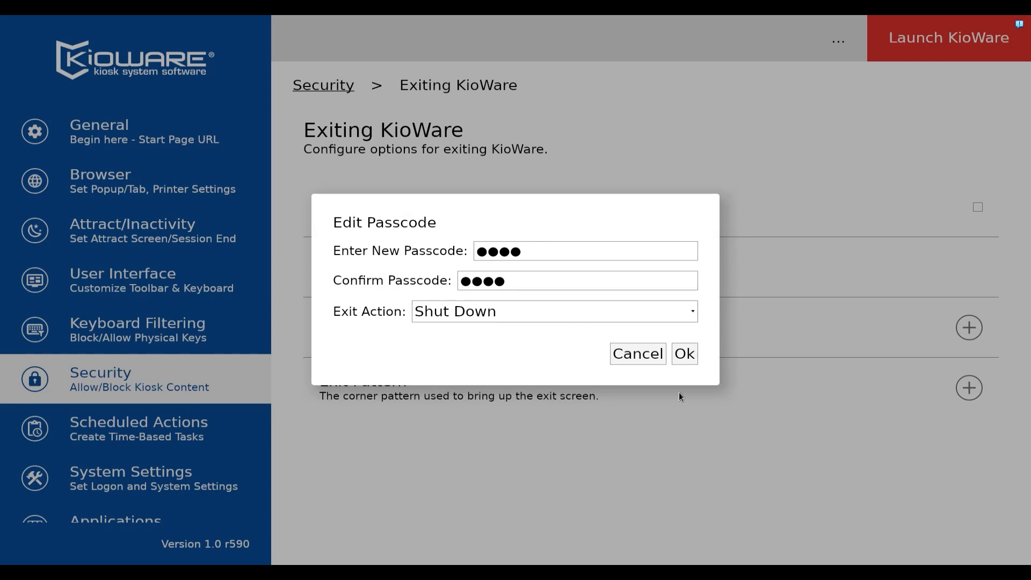
pyautogui.click(688, 356)
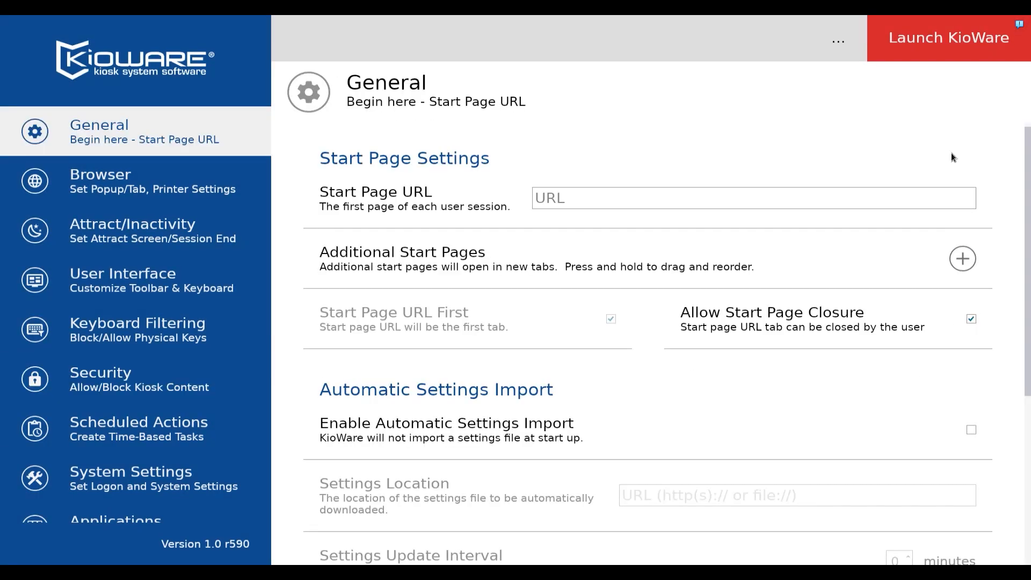
# Step: Launch KioWare and perform the four-corner exit pattern on the temporary start page
pyautogui.click(967, 49)
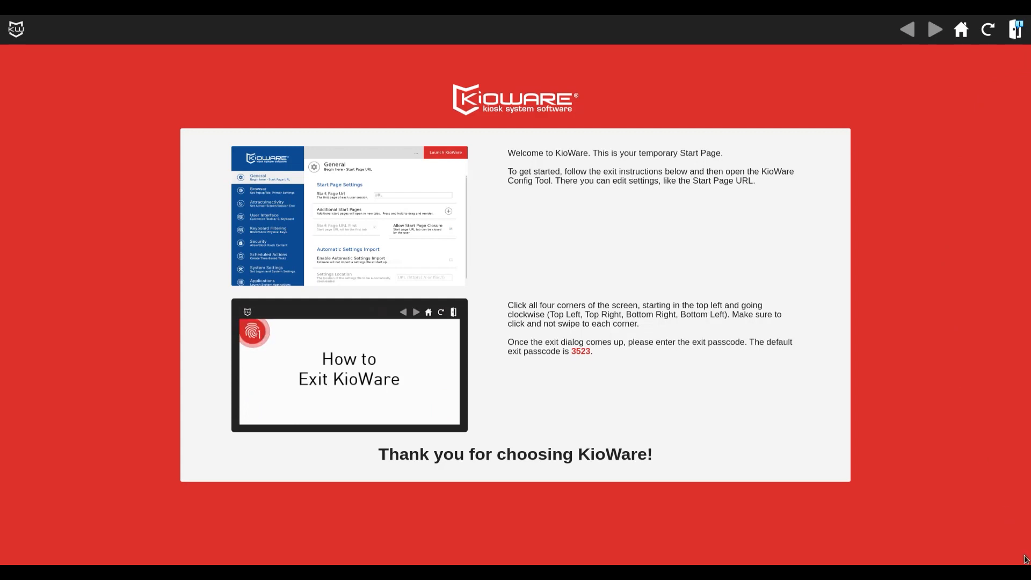
pyautogui.click(14, 549)
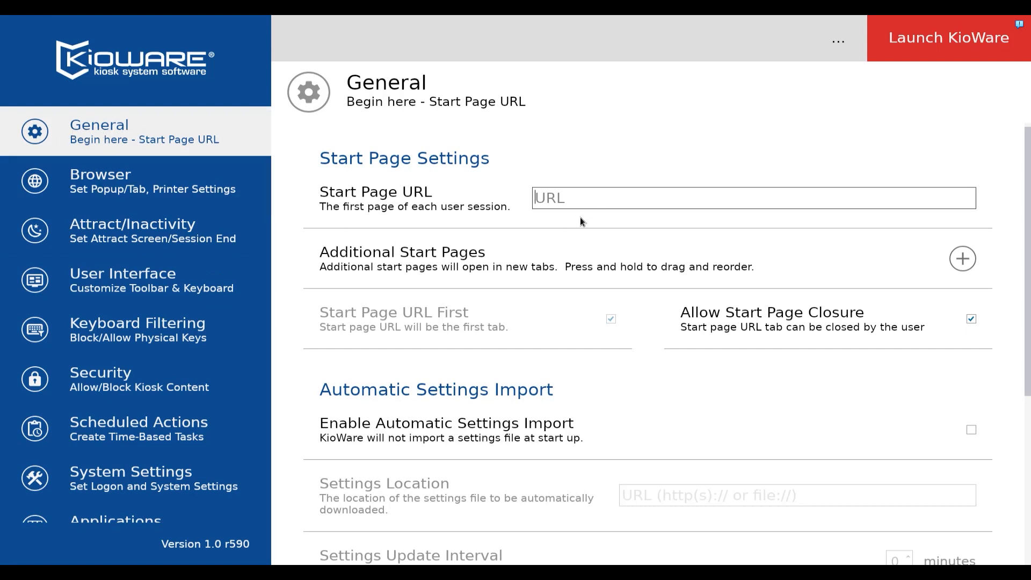
pyautogui.write('https')
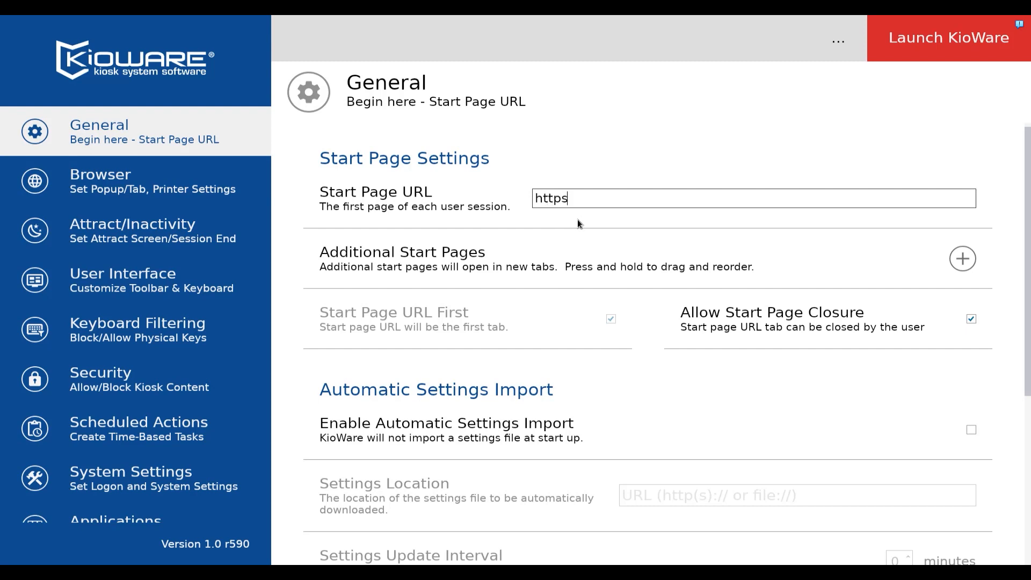
pyautogui.write('://www.kioware.com')
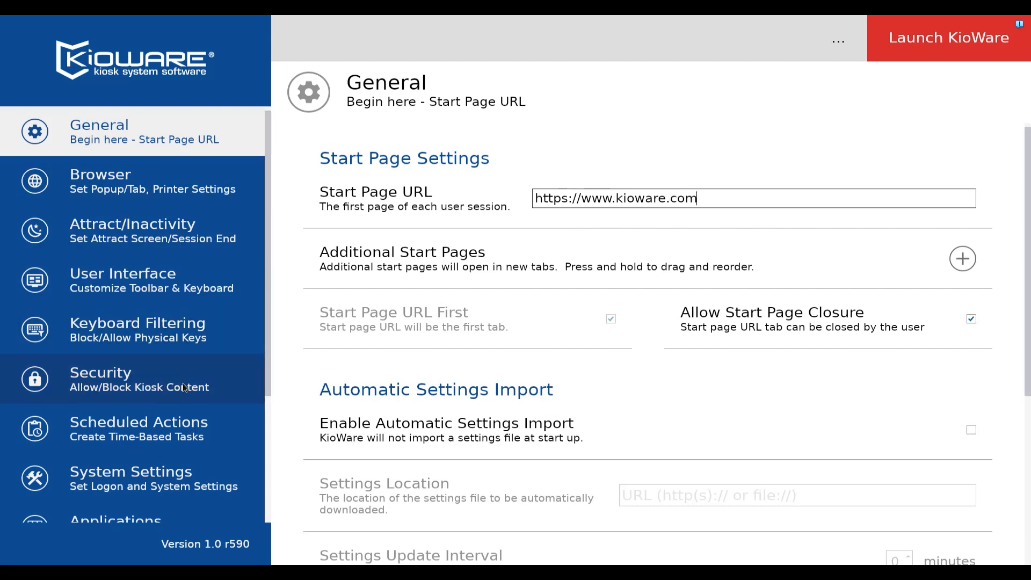
# Step: Open the Browsing Access List in the security settings and toggle its Set Allow List option
pyautogui.click(107, 380)
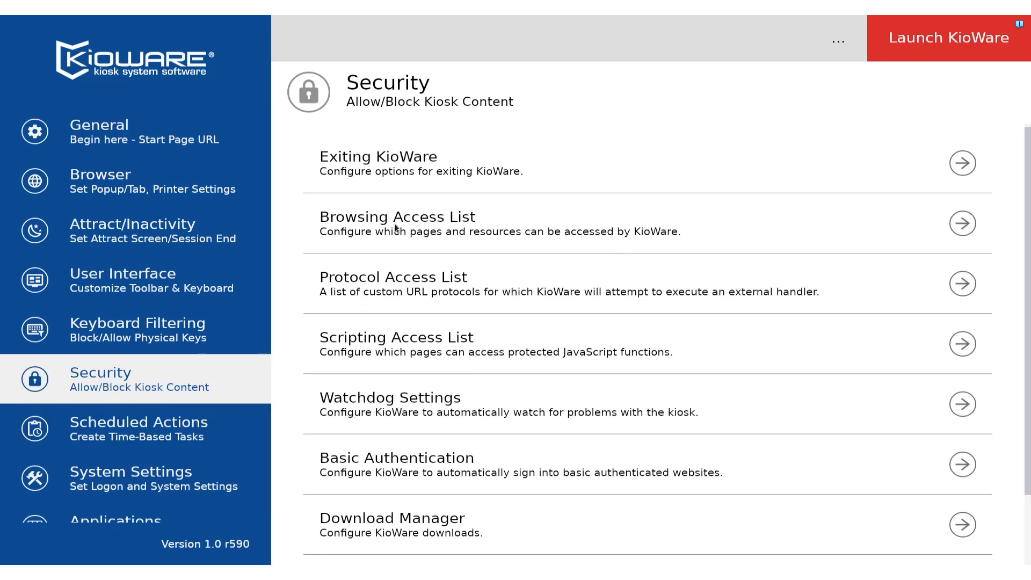
pyautogui.click(958, 223)
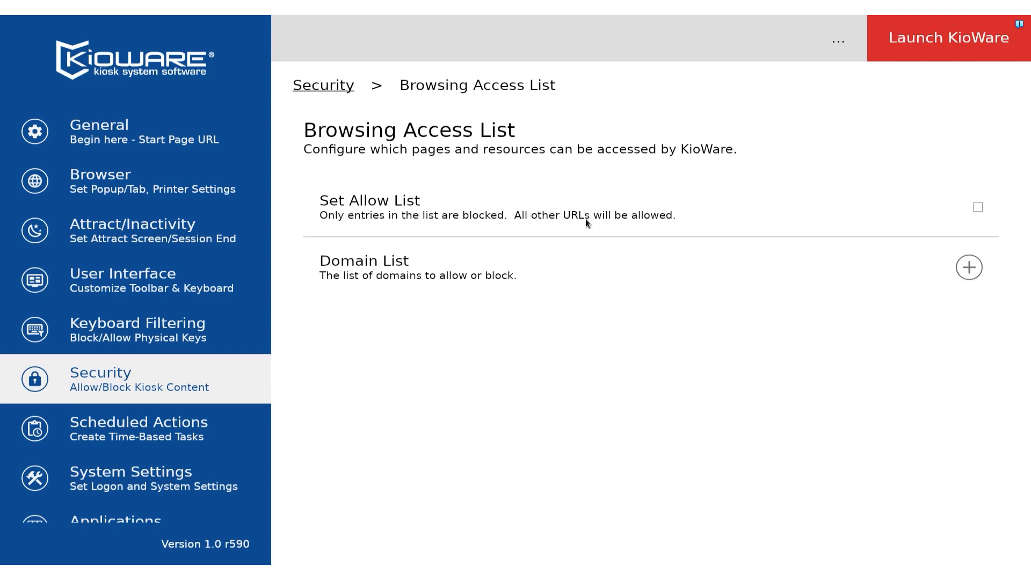
pyautogui.click(978, 207)
pyautogui.click(978, 207)
pyautogui.click(978, 208)
pyautogui.click(969, 270)
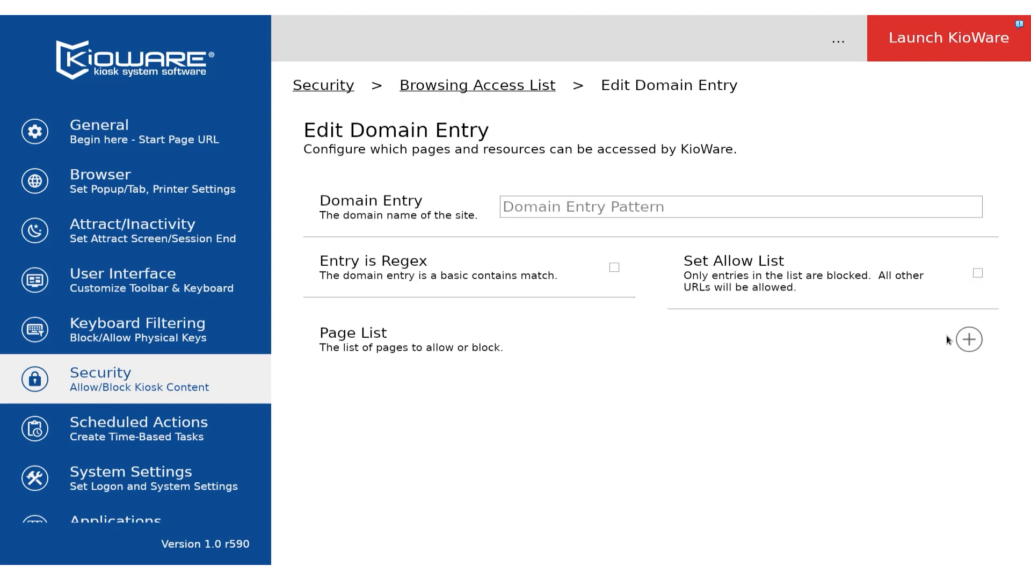
pyautogui.click(597, 211)
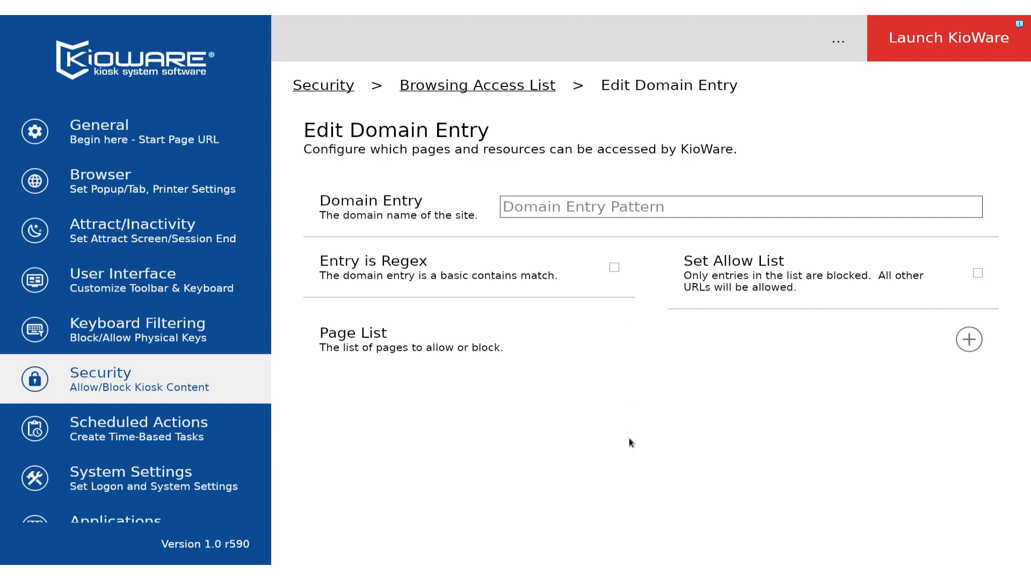
pyautogui.write('www.')
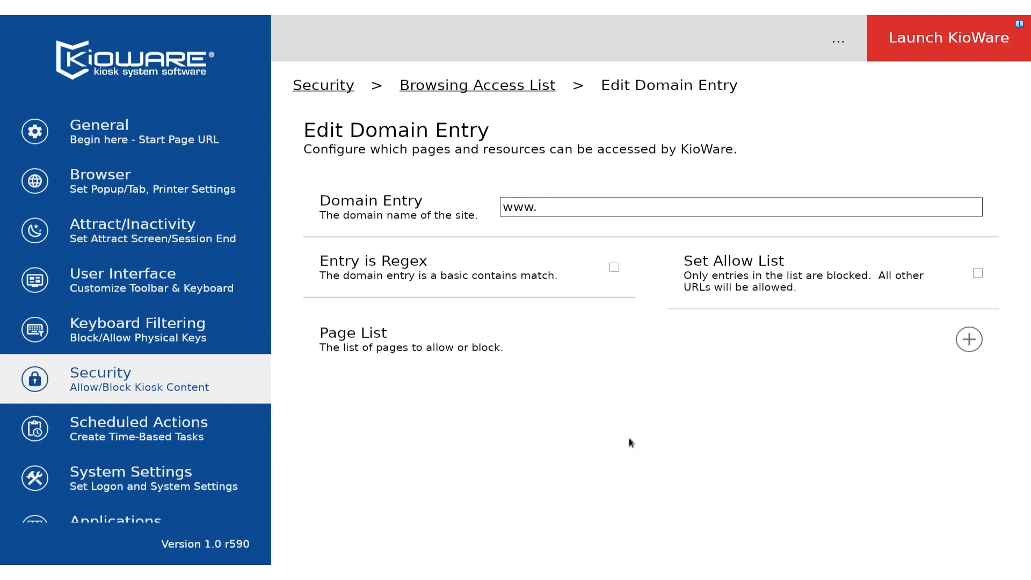
pyautogui.write('kioware.com')
pyautogui.click(977, 274)
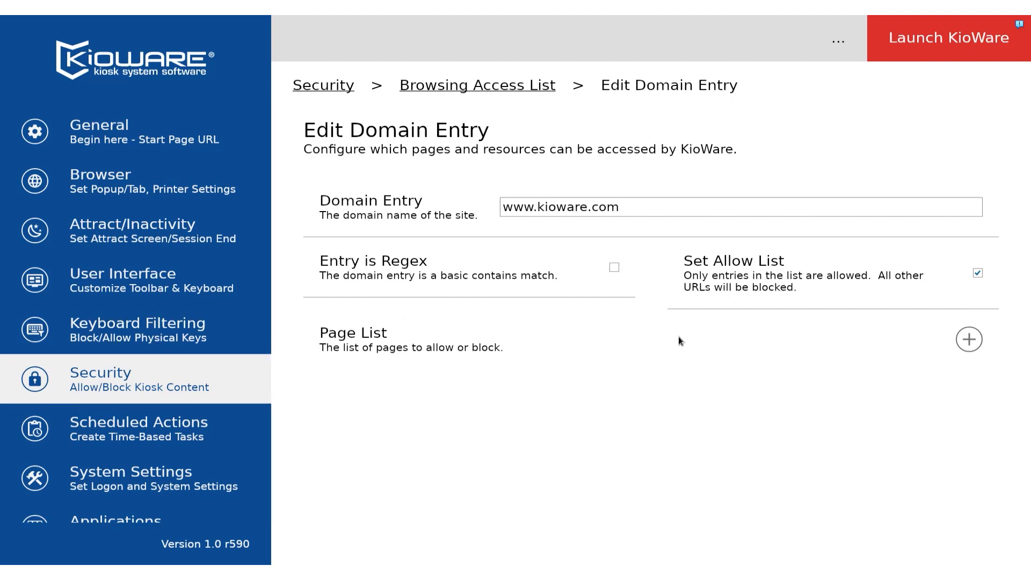
# Step: Start a new entry in the domain's page list and toggle the Entry is Regex option on and off
pyautogui.click(965, 343)
pyautogui.click(612, 268)
pyautogui.click(611, 268)
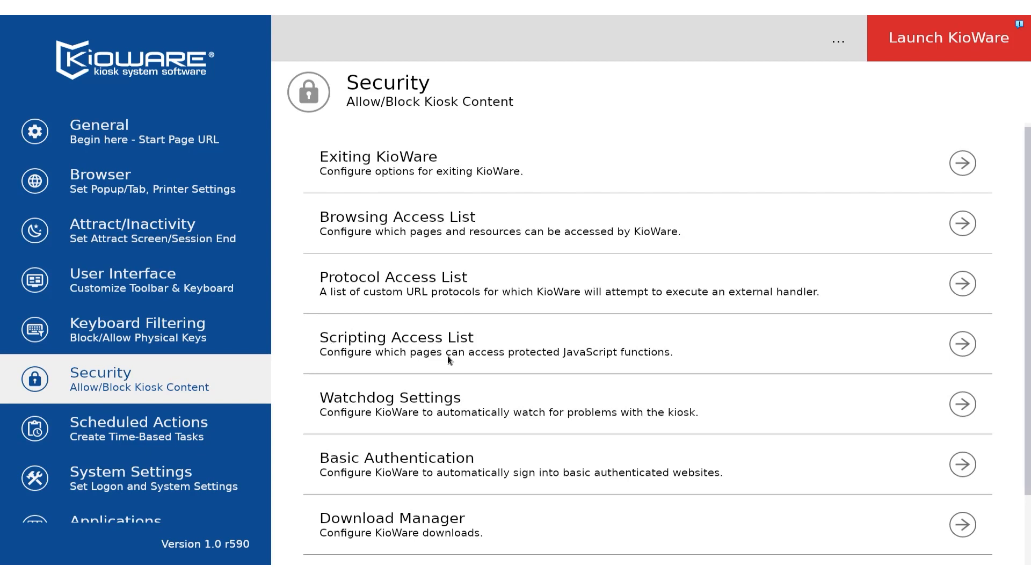
# Step: Review the Scripting Access List and Protocol Access List options in the security settings
pyautogui.click(962, 346)
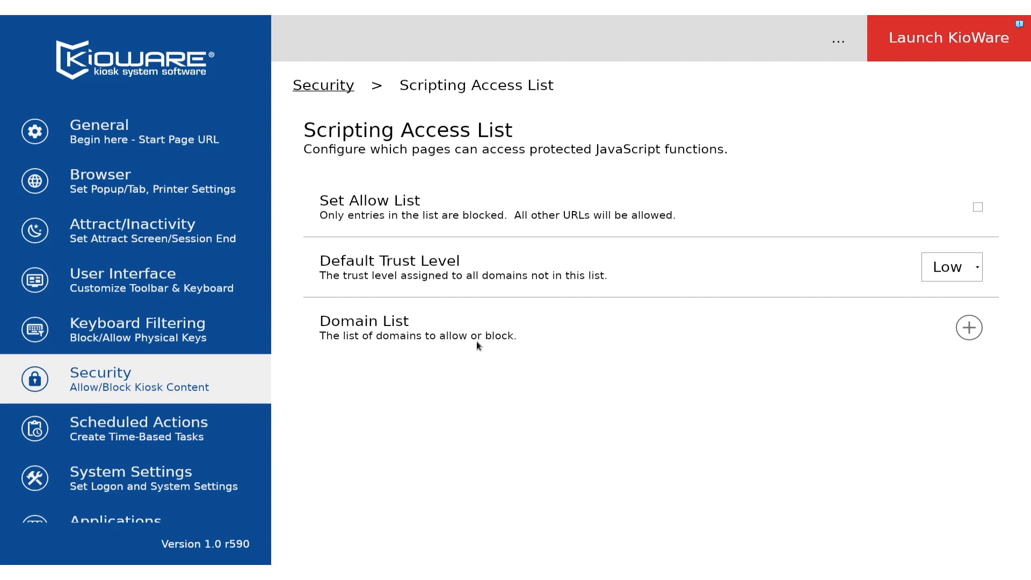
pyautogui.click(334, 87)
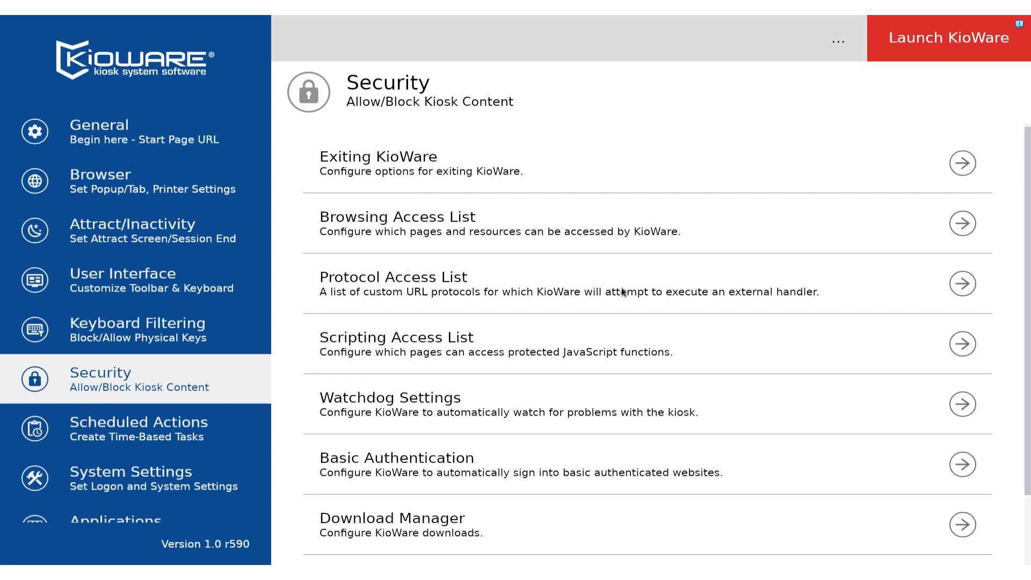
pyautogui.click(961, 284)
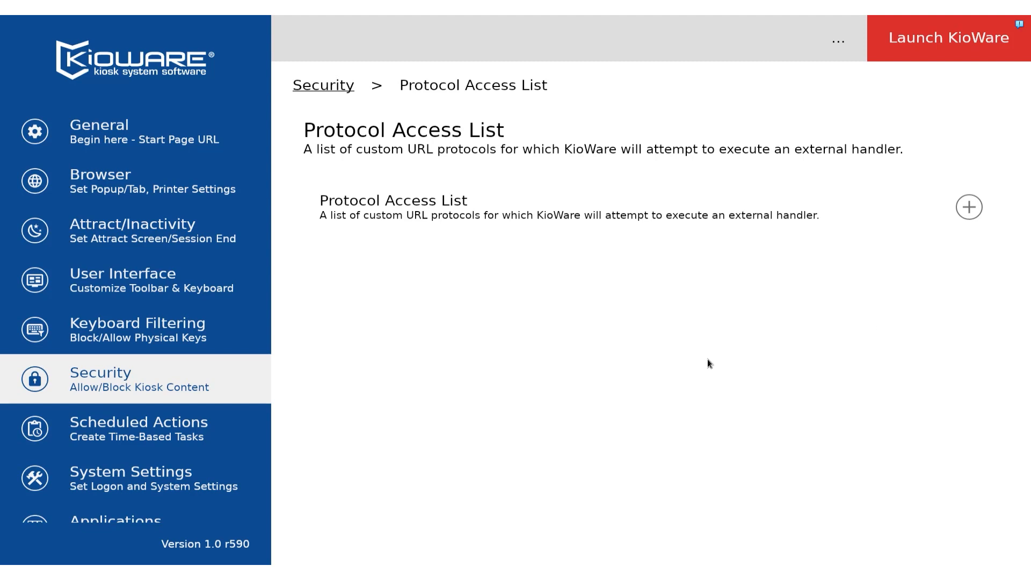
pyautogui.click(326, 88)
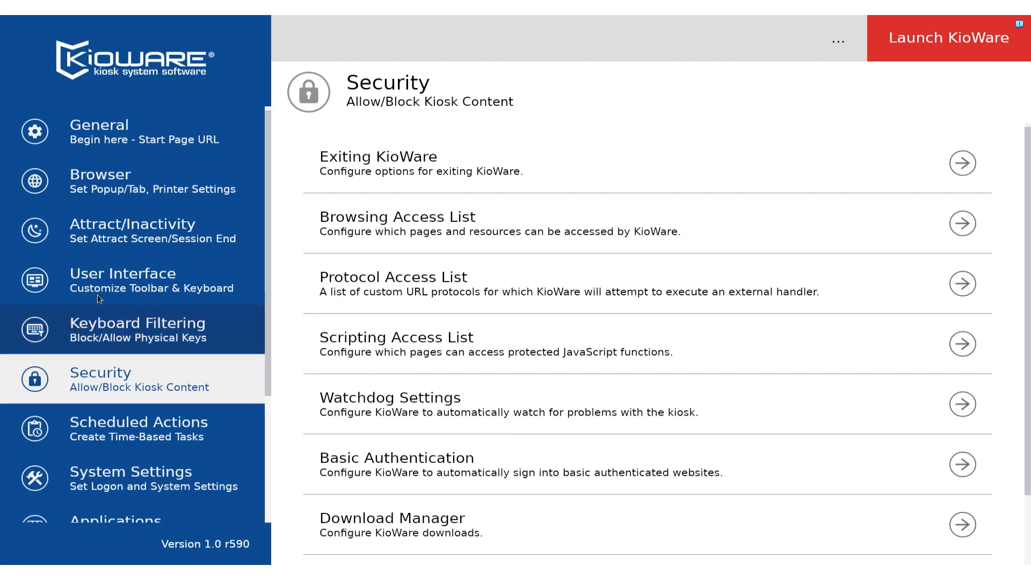
# Step: Examine the browser's cache and data storage settings, plus the Attract/Inactivity timers and session end settings
pyautogui.click(159, 178)
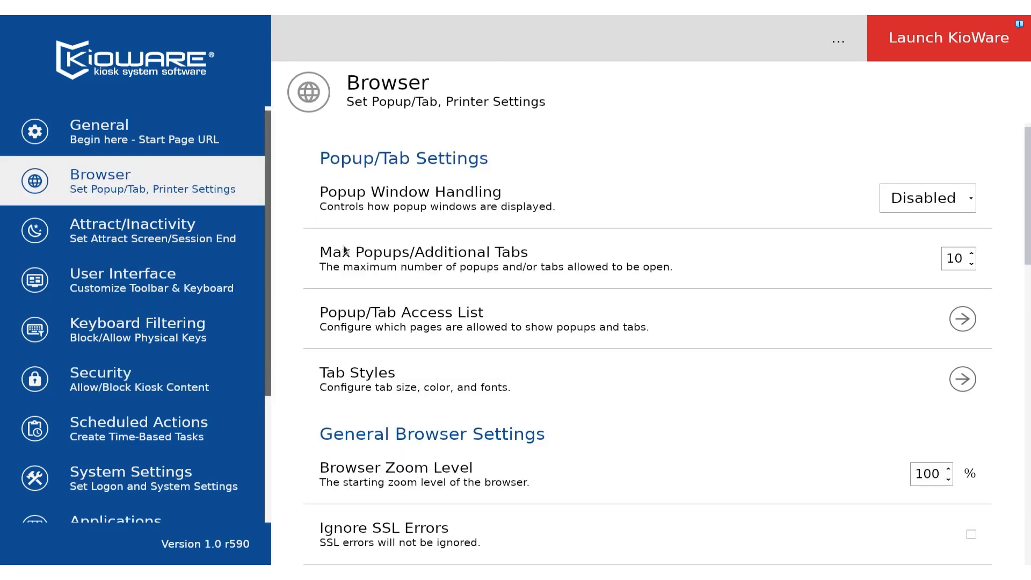
pyautogui.scroll(-5, 1007, 295)
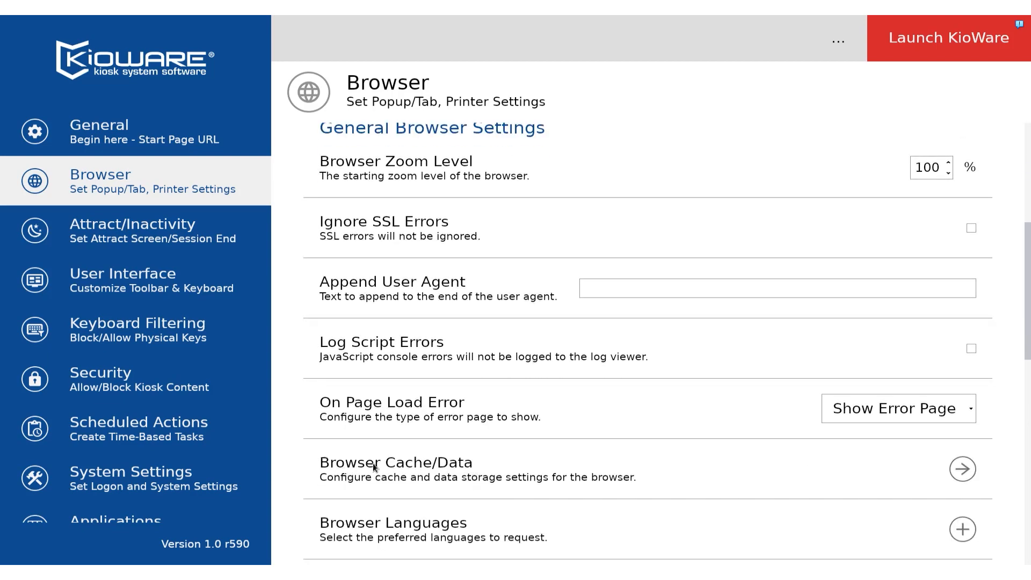
pyautogui.click(969, 472)
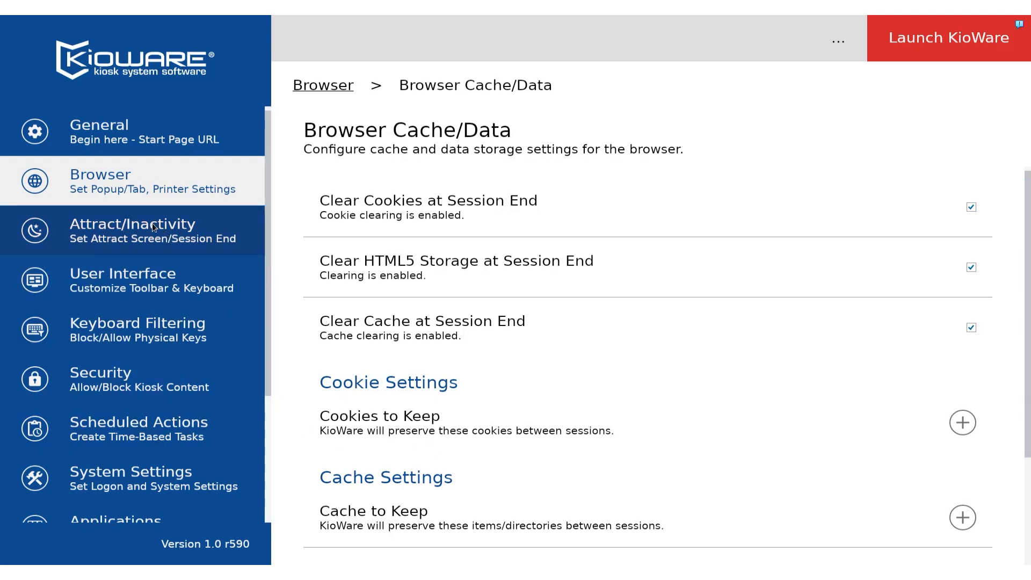
pyautogui.click(102, 225)
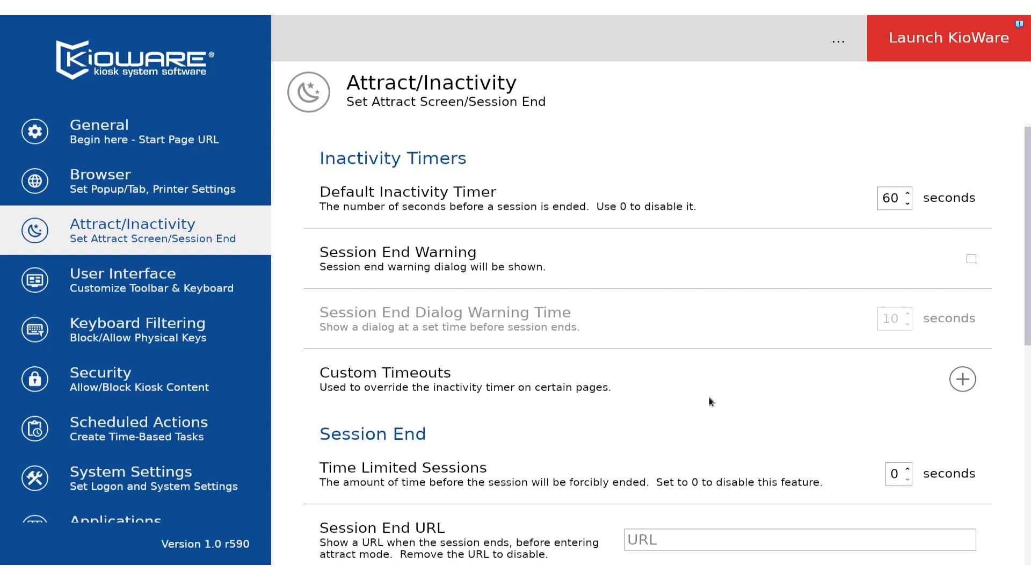
pyautogui.scroll(-3, 707, 400)
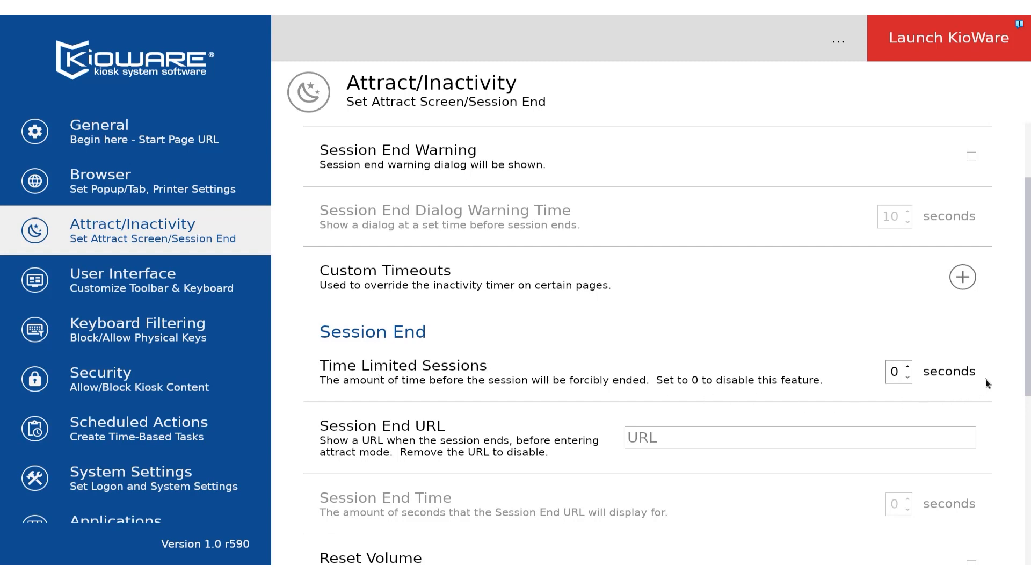
pyautogui.scroll(3, 631, 301)
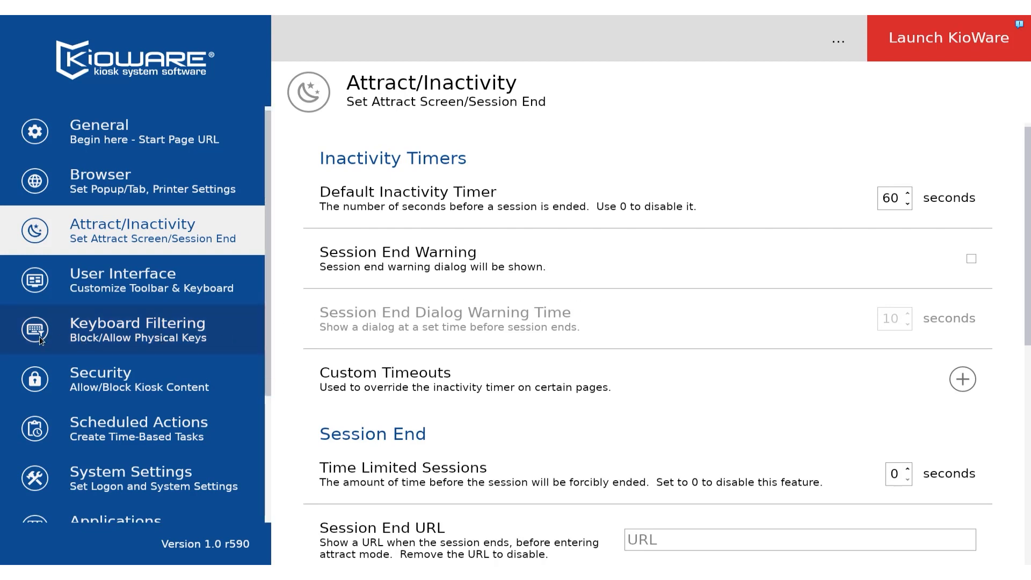
# Step: Add the key combination Ctrl + A to the Blocked Keys list in Keyboard Filtering
pyautogui.click(97, 334)
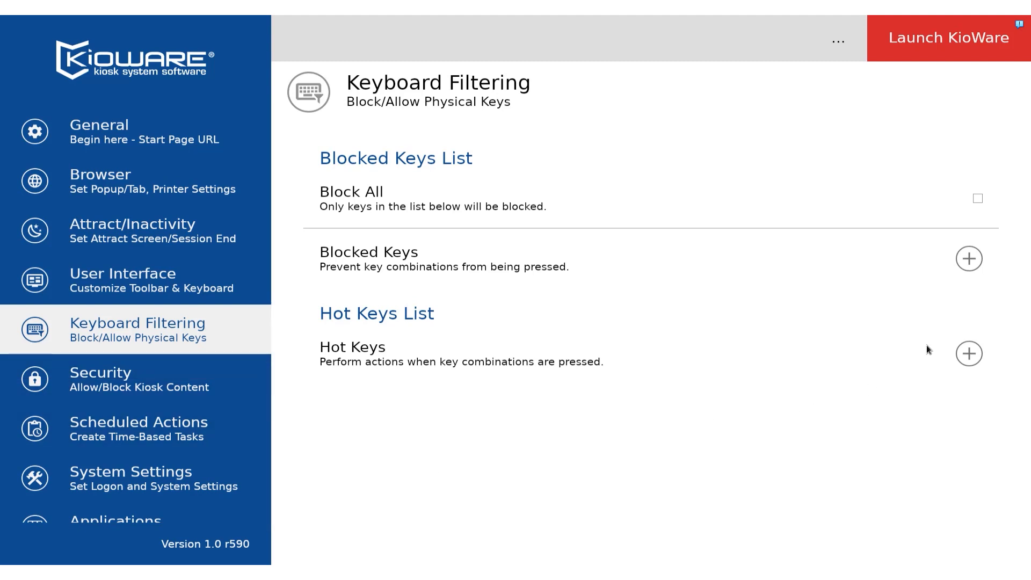
pyautogui.click(969, 259)
pyautogui.click(975, 211)
pyautogui.scroll(-10, 864, 289)
pyautogui.click(865, 292)
pyautogui.click(977, 302)
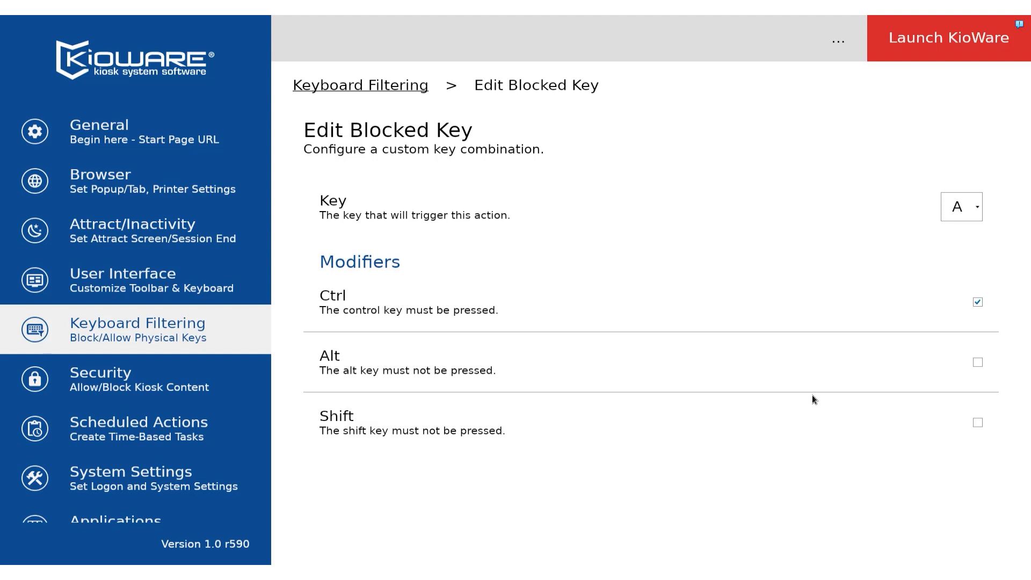
pyautogui.click(360, 85)
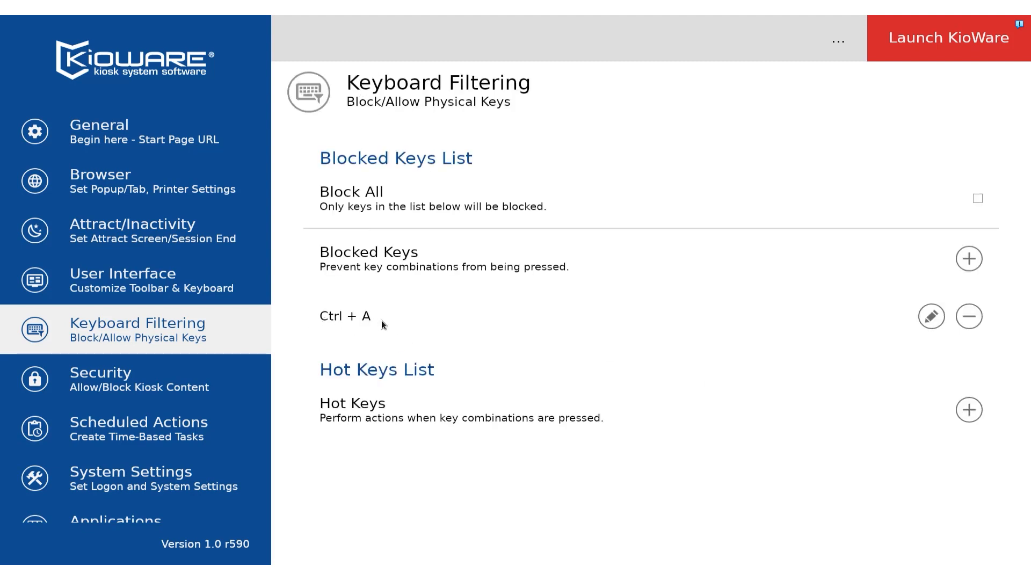
# Step: Examine the launchable system applications and the shutdown and restart choices, closing the dialog without choosing either
pyautogui.scroll(-2, 168, 421)
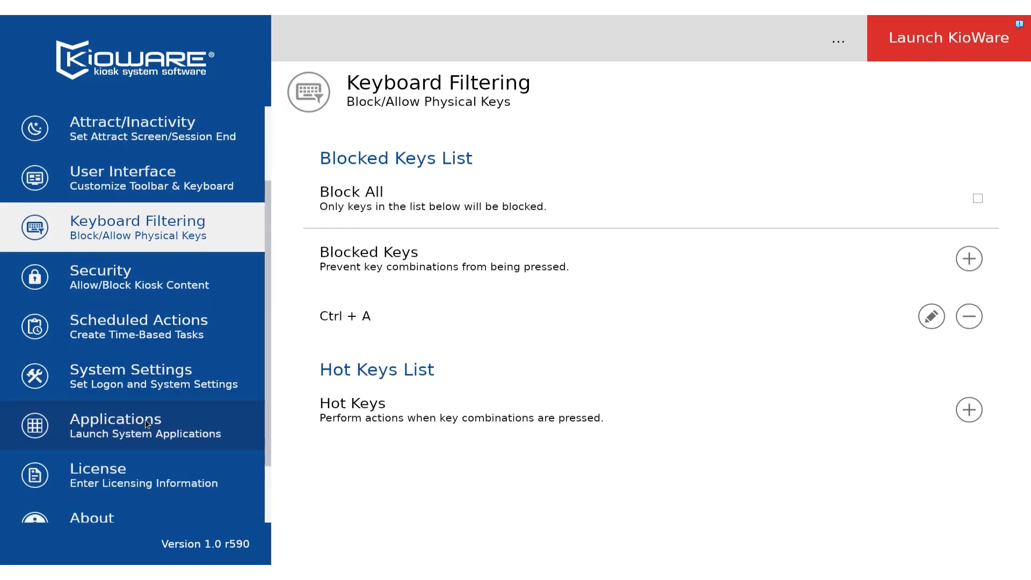
pyautogui.click(159, 422)
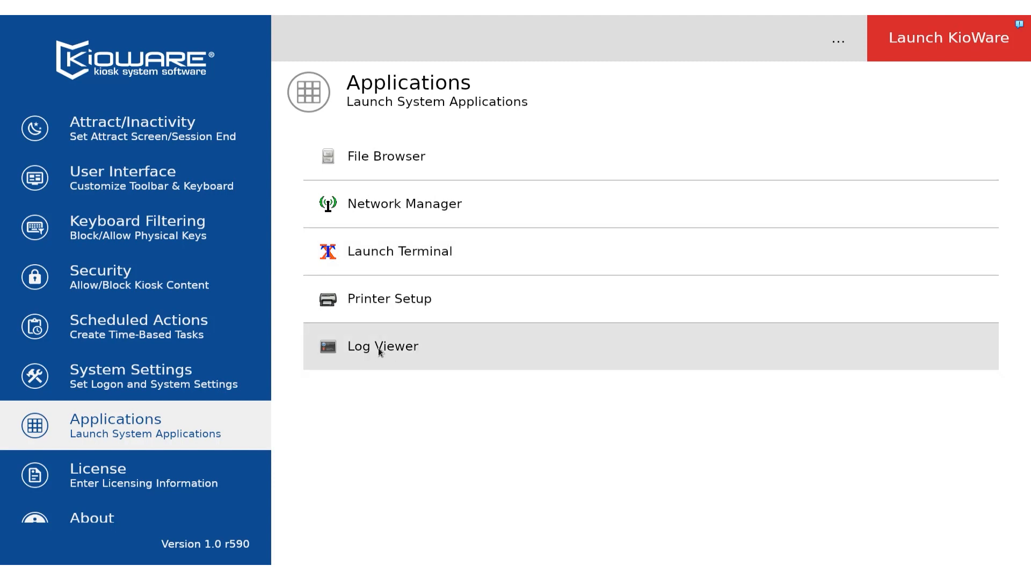
pyautogui.click(838, 43)
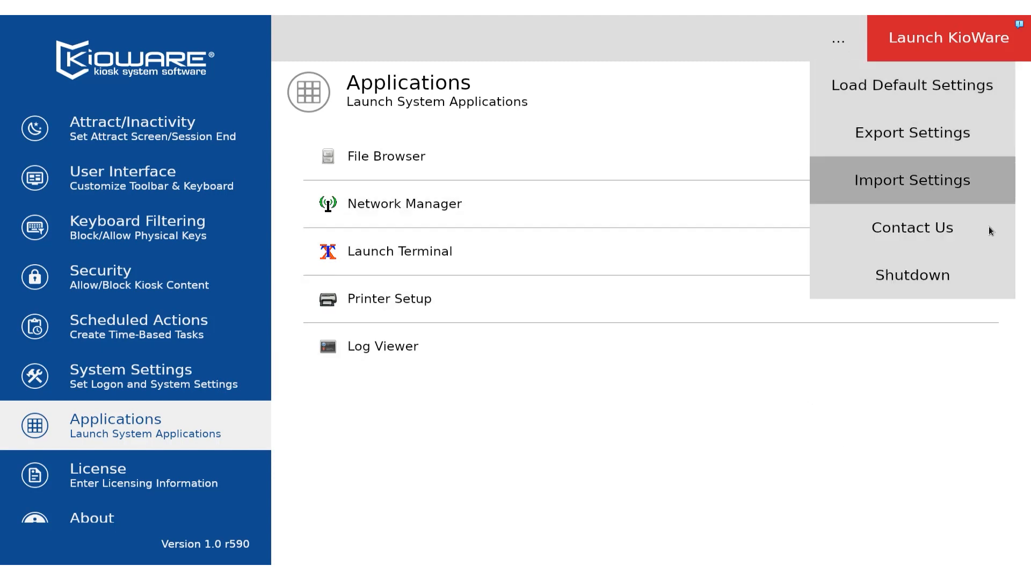
pyautogui.click(953, 280)
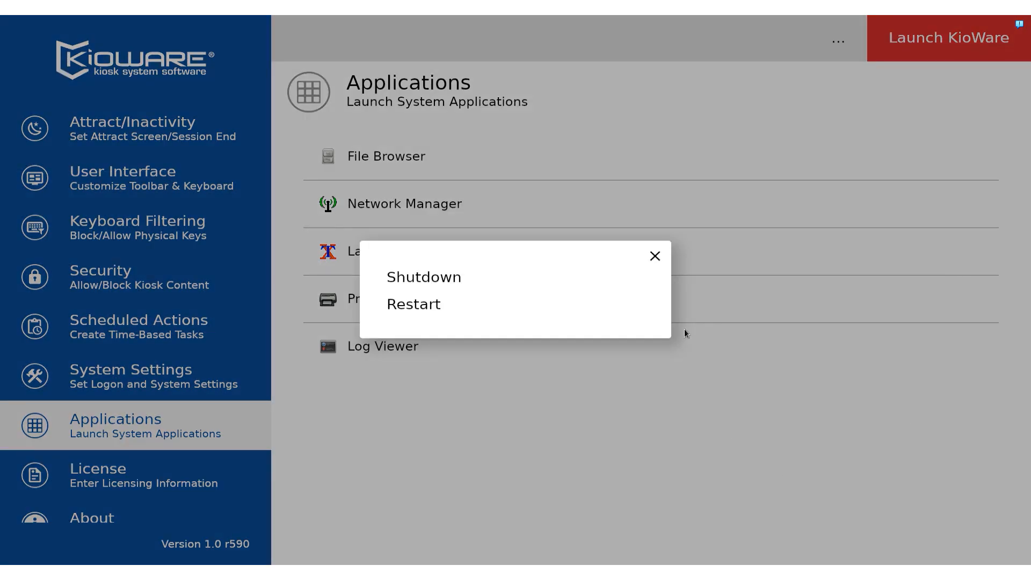
pyautogui.click(653, 255)
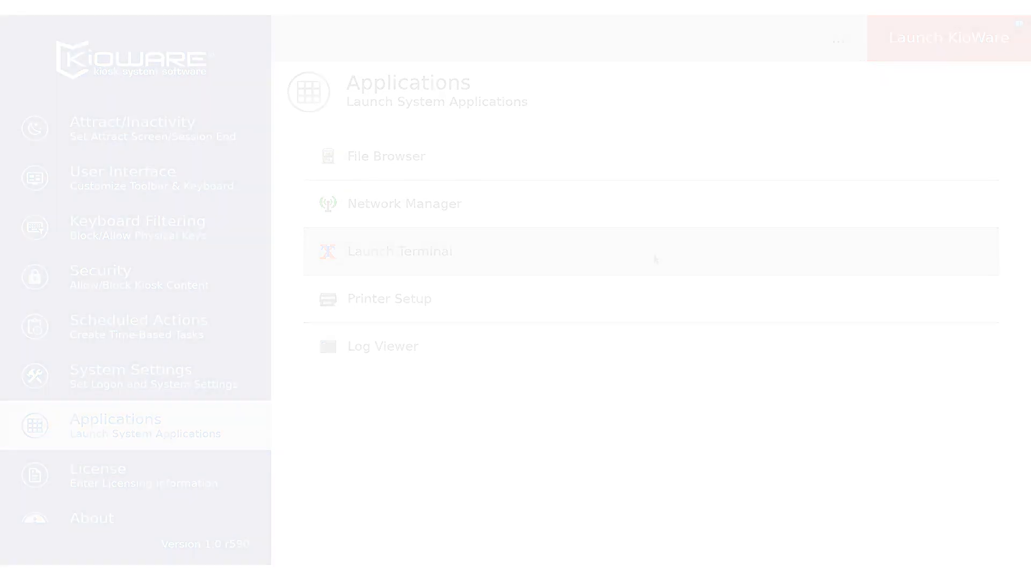